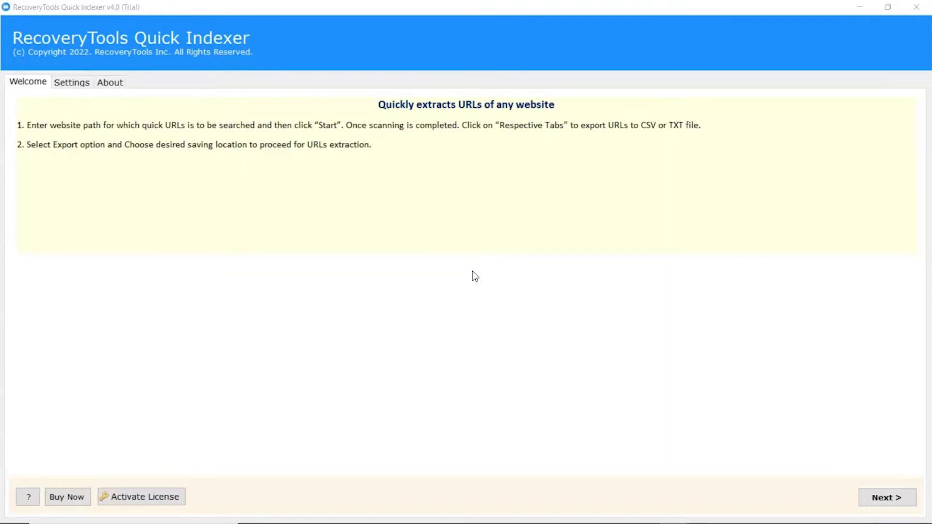
{"action": "left_click", "coordinate": [874, 508]}
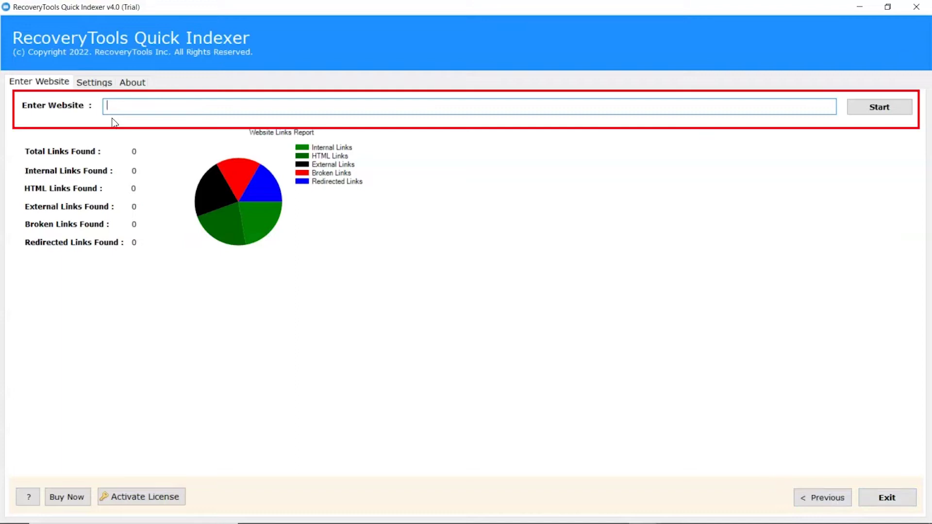
{"action": "type", "text": "https://www.recoverytools.com/blog/check-broken-image-links/"}
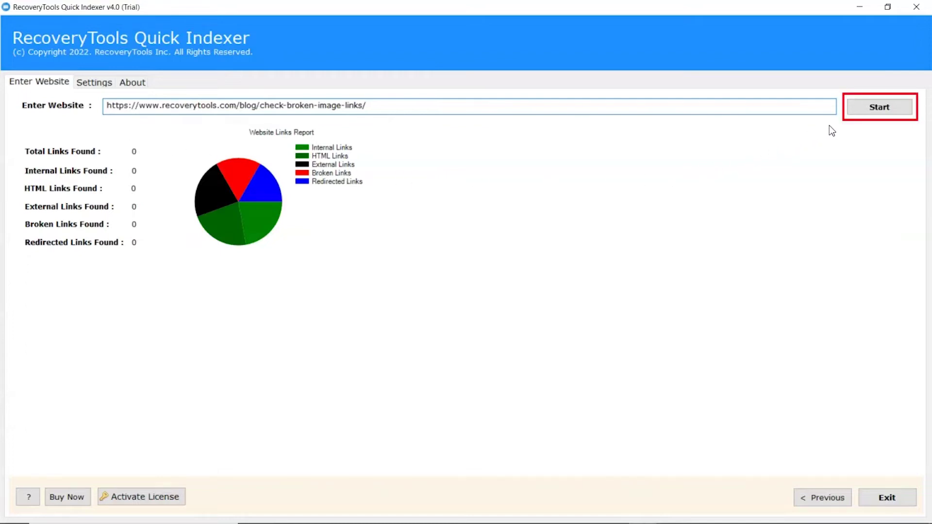
{"action": "left_click", "coordinate": [875, 110]}
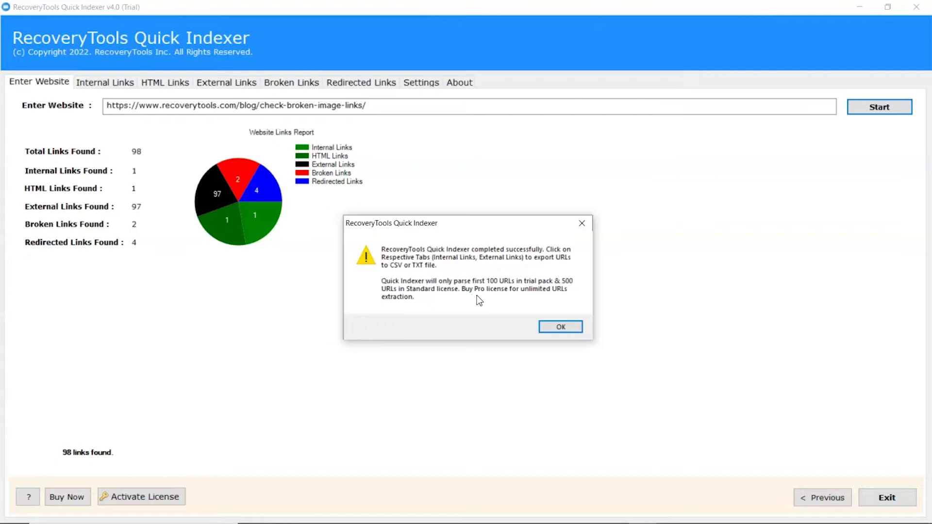
Dismiss the completion notice reporting 98 links with 2 broken and 4 redirected.
{"action": "left_click", "coordinate": [560, 328]}
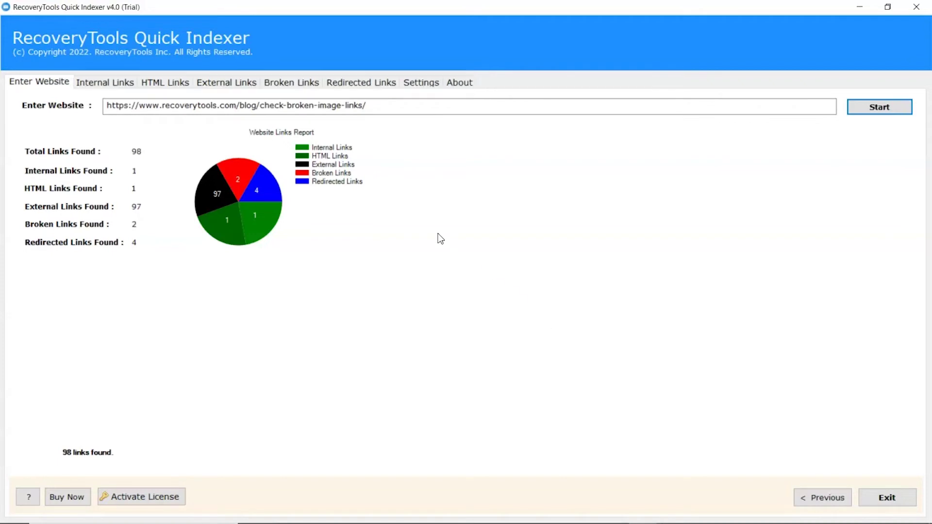
Show the Broken Links tab listing the two 404 links and their source page.
{"action": "left_click", "coordinate": [292, 84]}
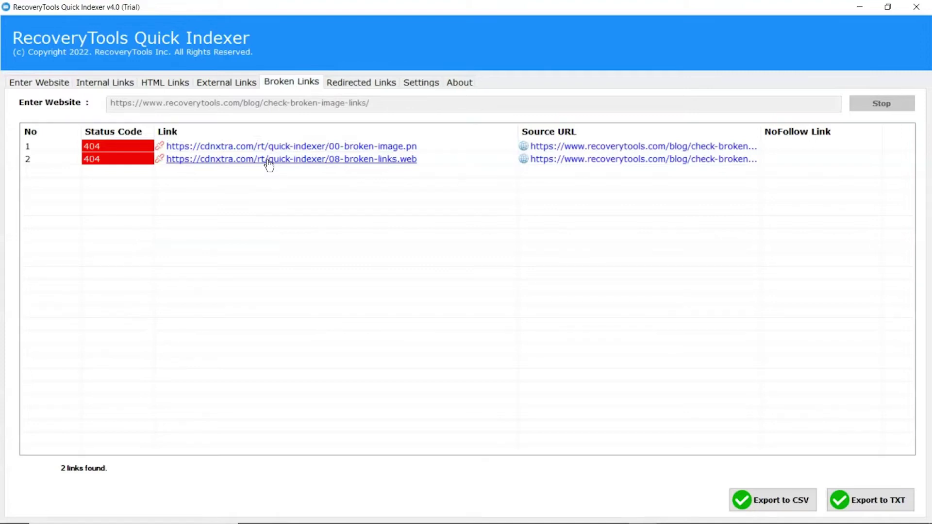
{"action": "right_click", "coordinate": [270, 161]}
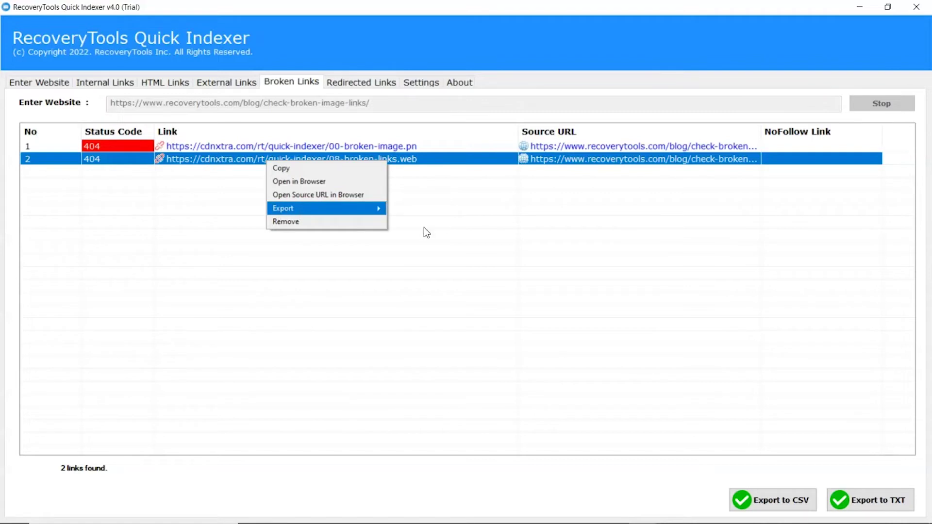
{"action": "left_click", "coordinate": [322, 226]}
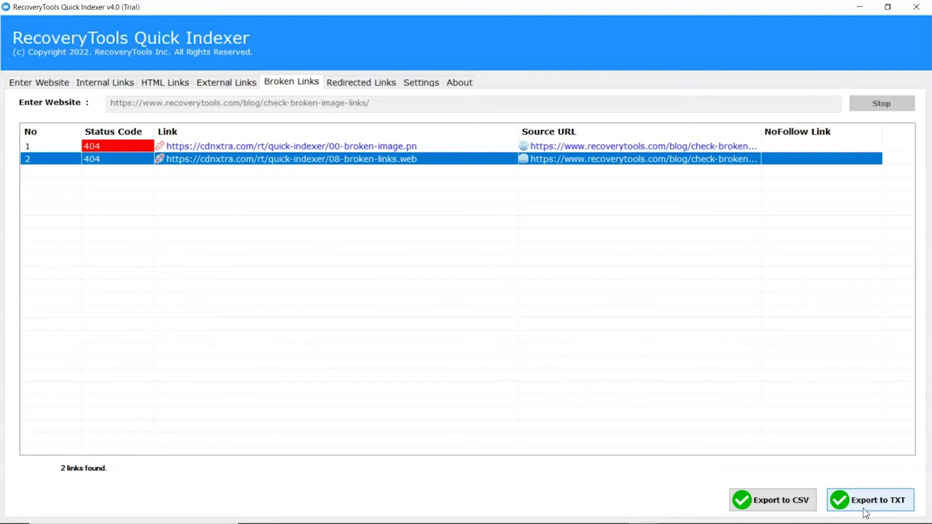
Export the broken links to CSV in Desktop\Report Files and acknowledge the success message.
{"action": "left_click", "coordinate": [775, 505]}
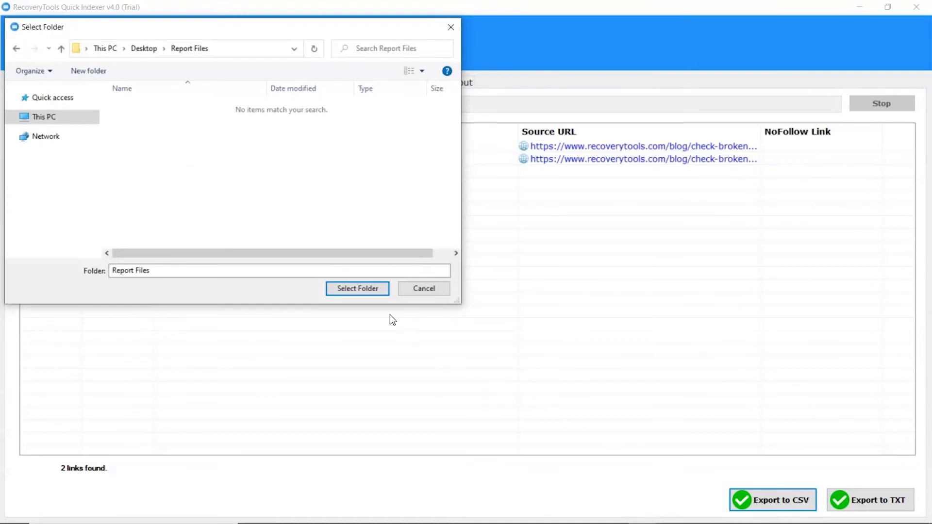
{"action": "left_click", "coordinate": [364, 290]}
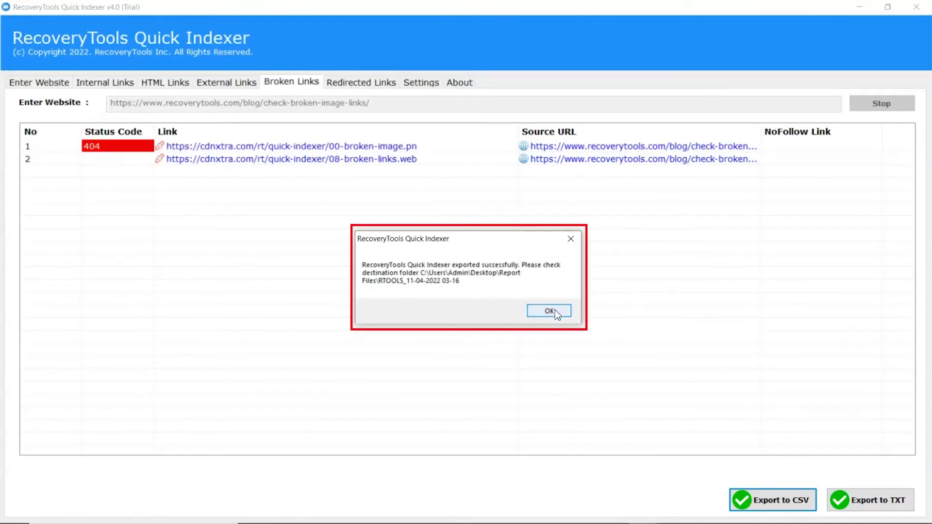
{"action": "left_click", "coordinate": [551, 311]}
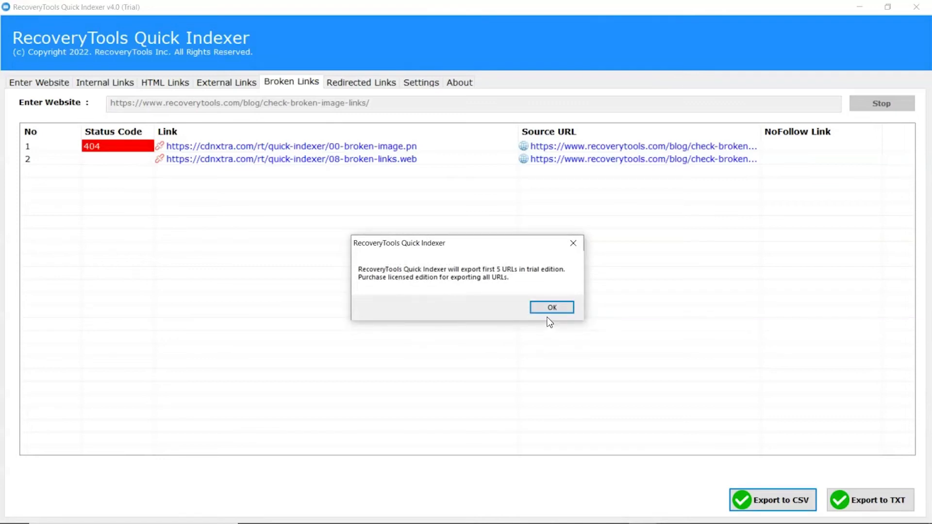
{"action": "left_click", "coordinate": [551, 307]}
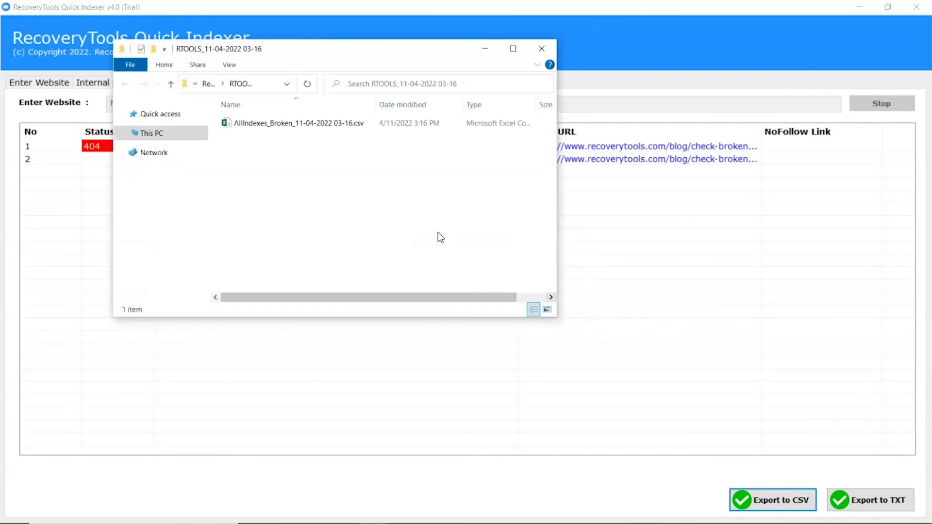
{"action": "left_click", "coordinate": [280, 128]}
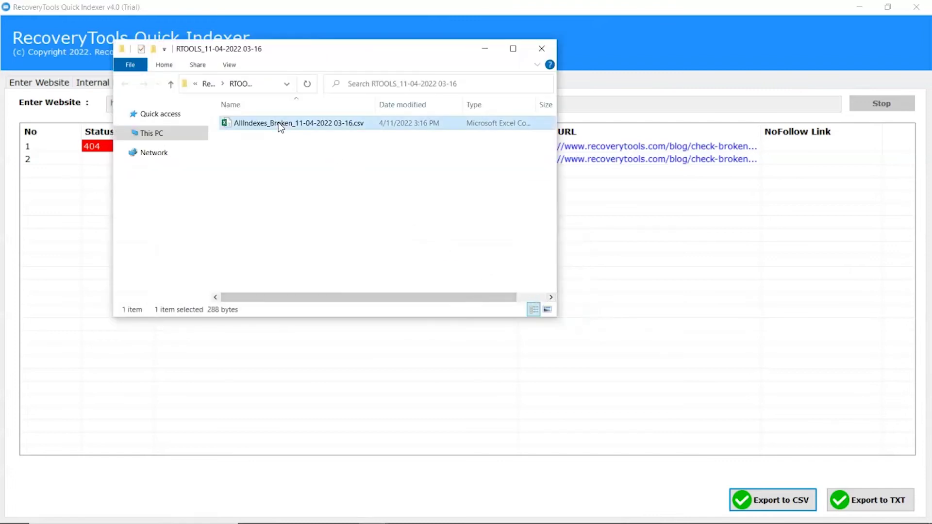
{"action": "double_click", "coordinate": [279, 124]}
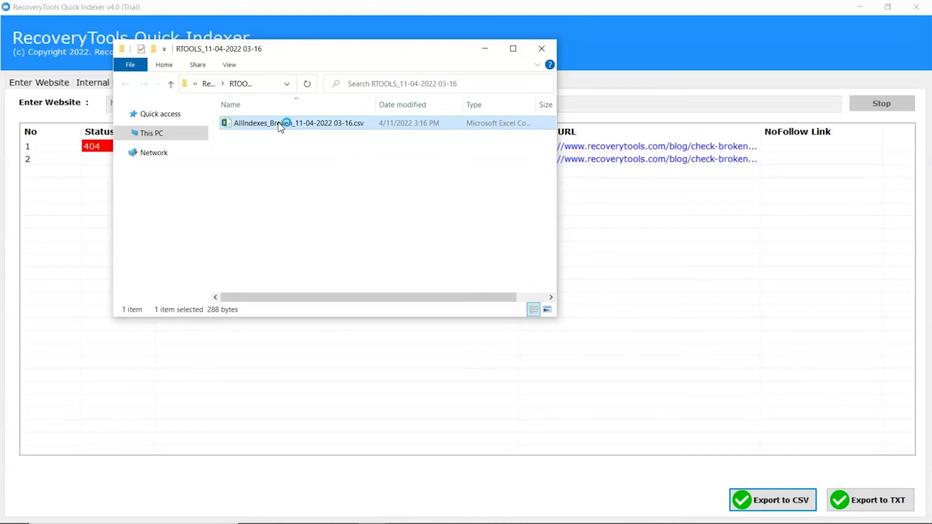